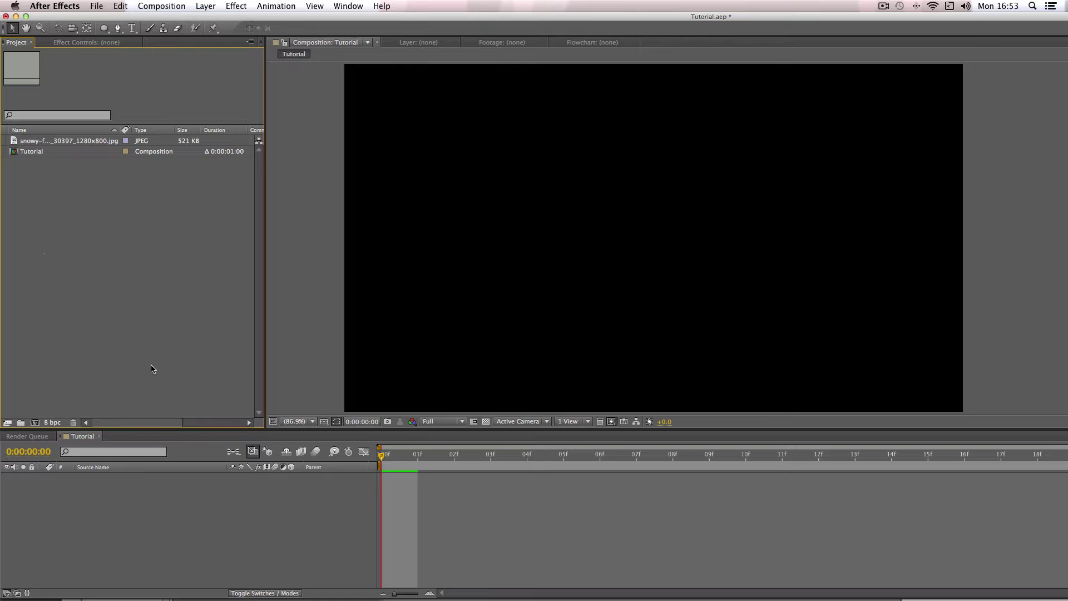
# Add the snowy forest road JPEG to the Tutorial composition as layer 1.
pyautogui.moveTo(77, 143); pyautogui.dragTo(160, 509)
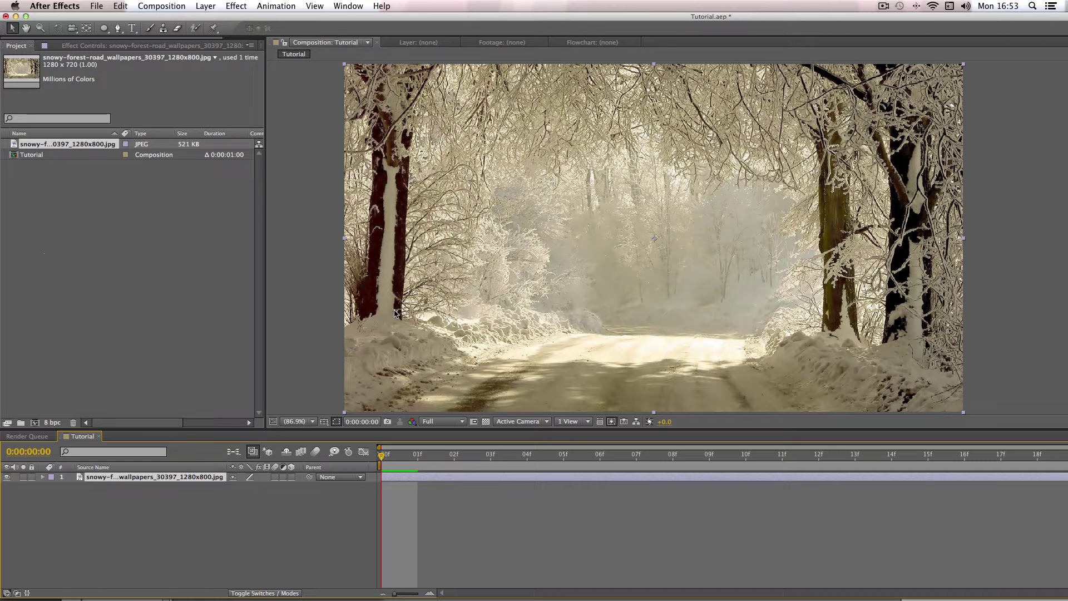
# Add Adjustment Layer 1 above the snowy road photo layer.
pyautogui.click(157, 510)
pyautogui.rightClick(156, 511)
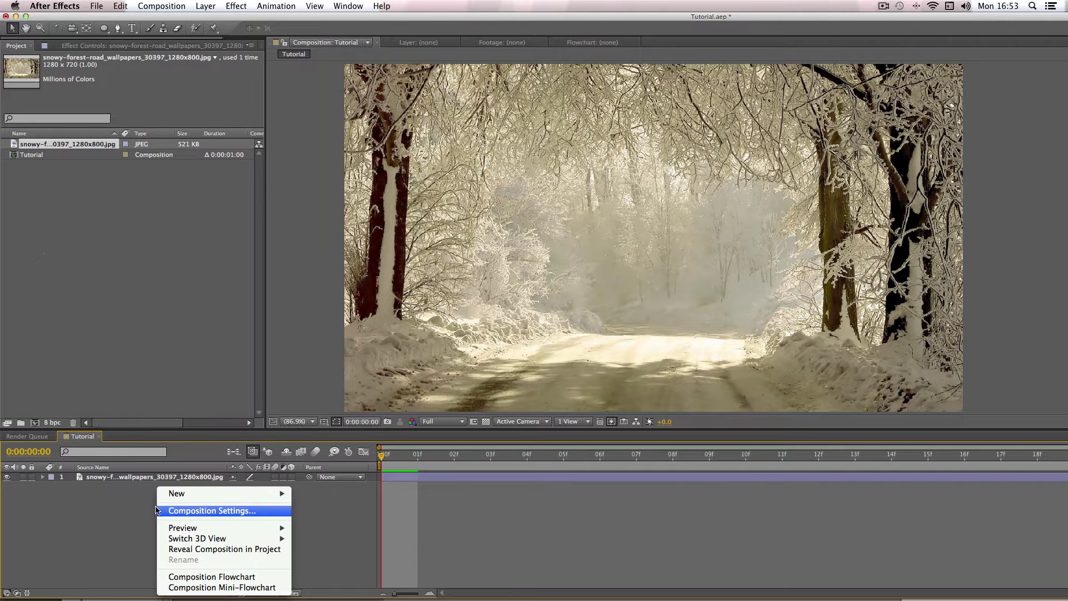
pyautogui.moveTo(164, 494)
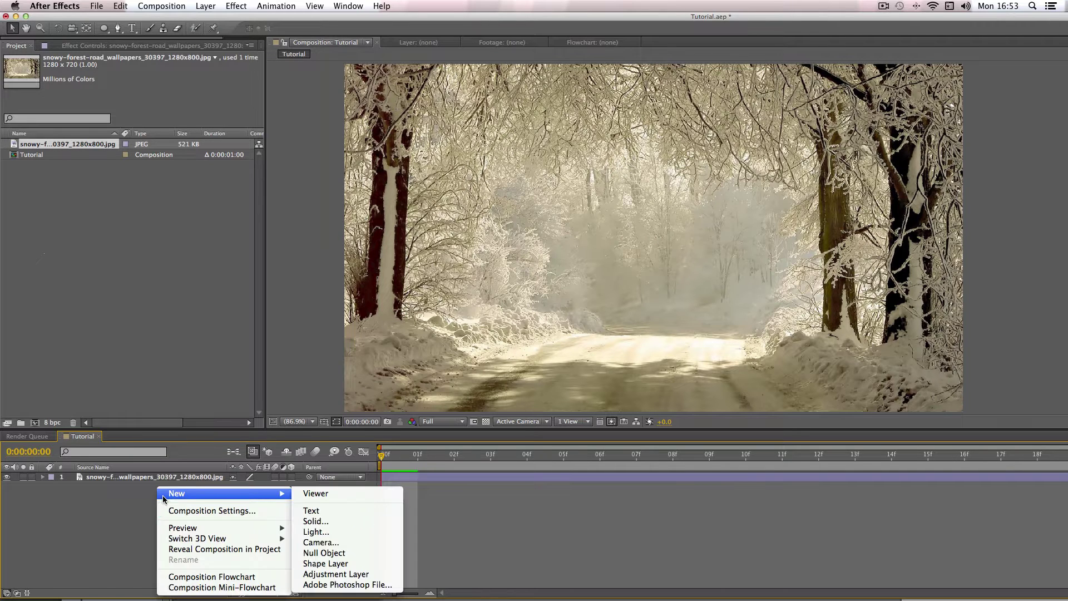
pyautogui.click(357, 574)
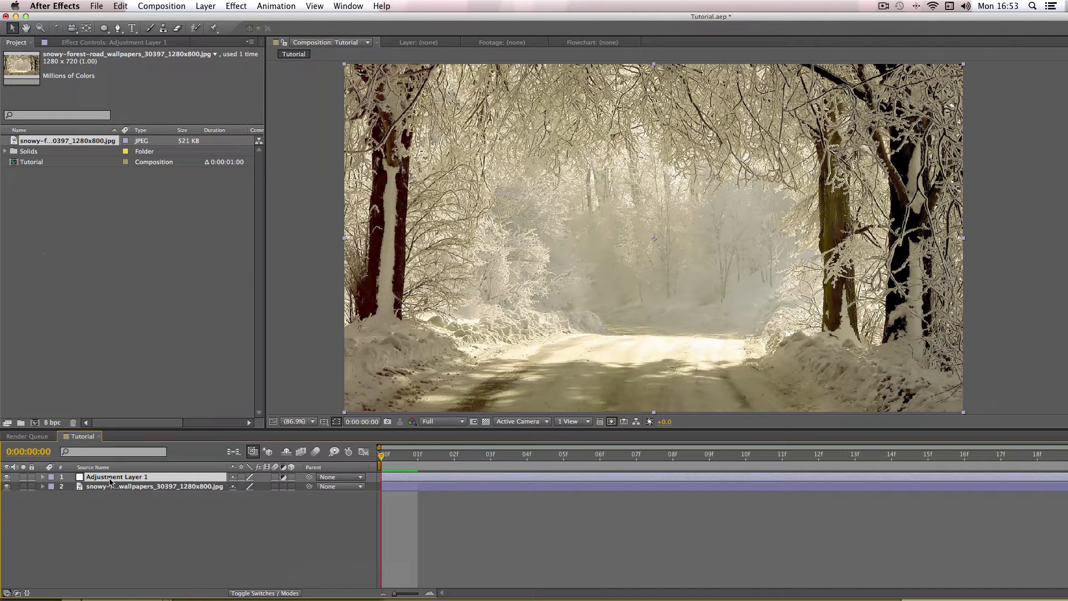
# Switch to the Ellipse Tool and give the adjustment layer a full-frame elliptical Mask 1.
pyautogui.click(103, 28)
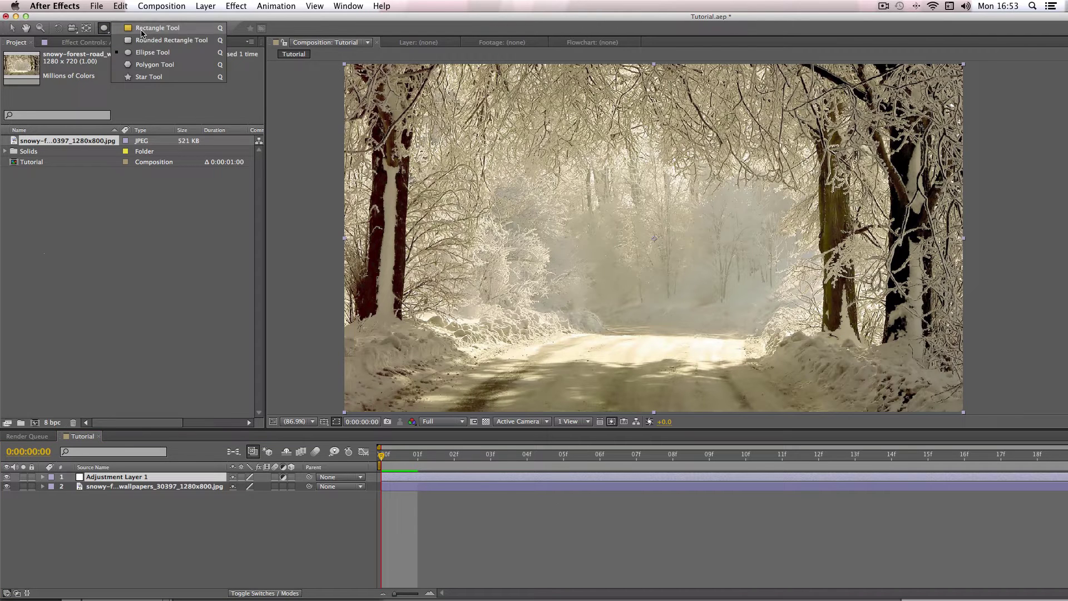
pyautogui.click(156, 56)
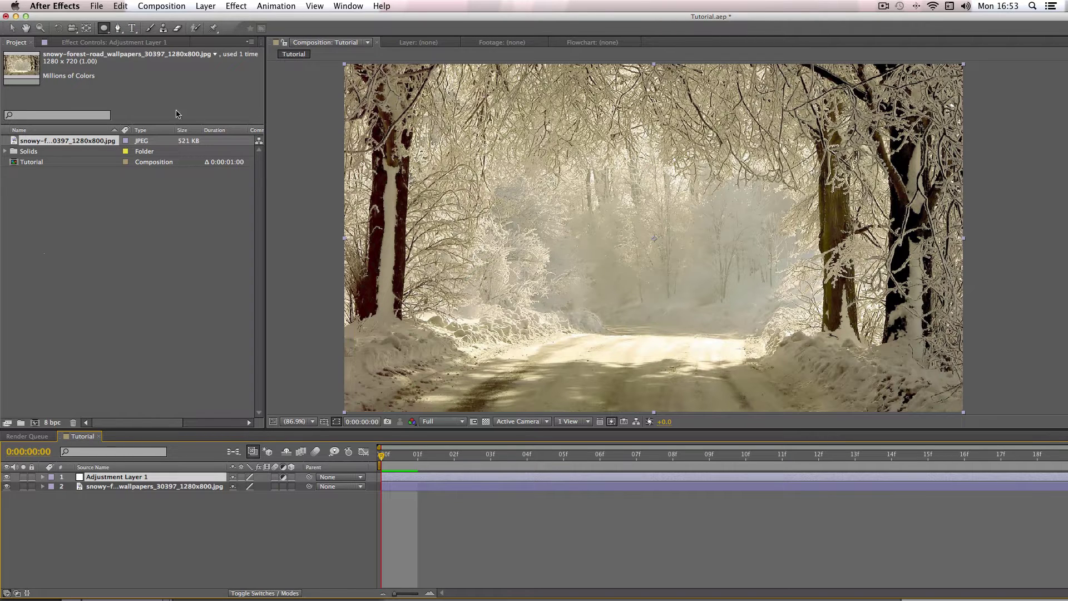
pyautogui.doubleClick(103, 28)
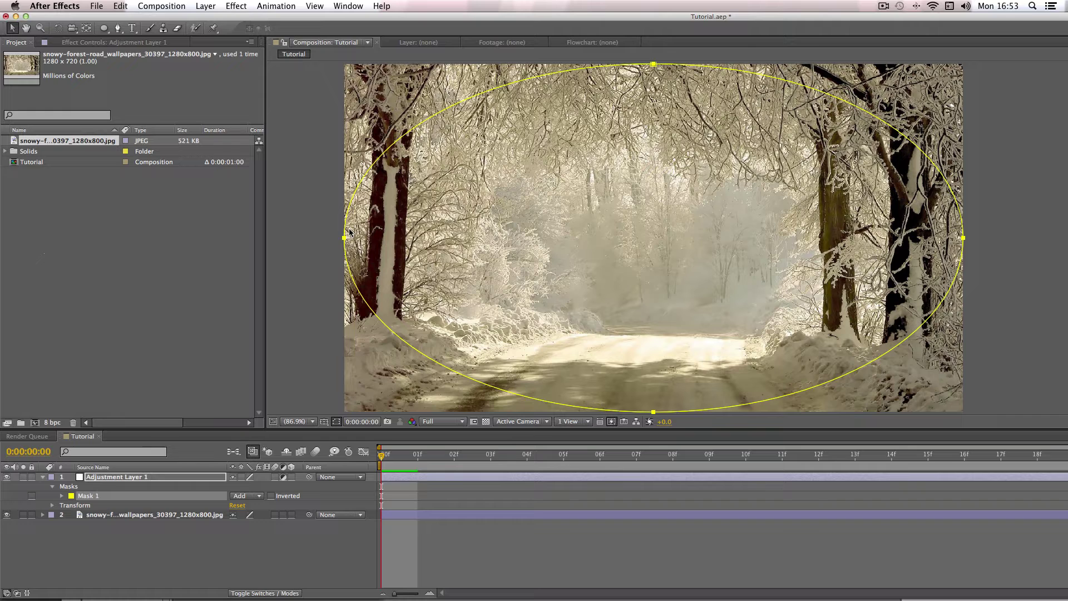
# Pull the ellipse mask's left, top, right and bottom points inward from the frame edges.
pyautogui.click(314, 281)
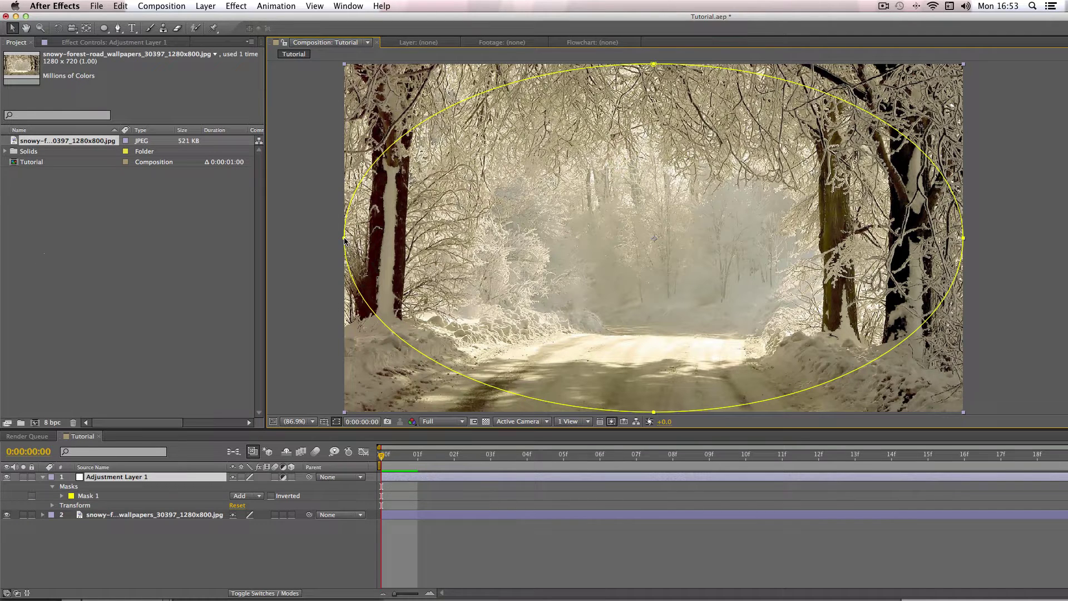
pyautogui.moveTo(344, 239); pyautogui.dragTo(391, 240)
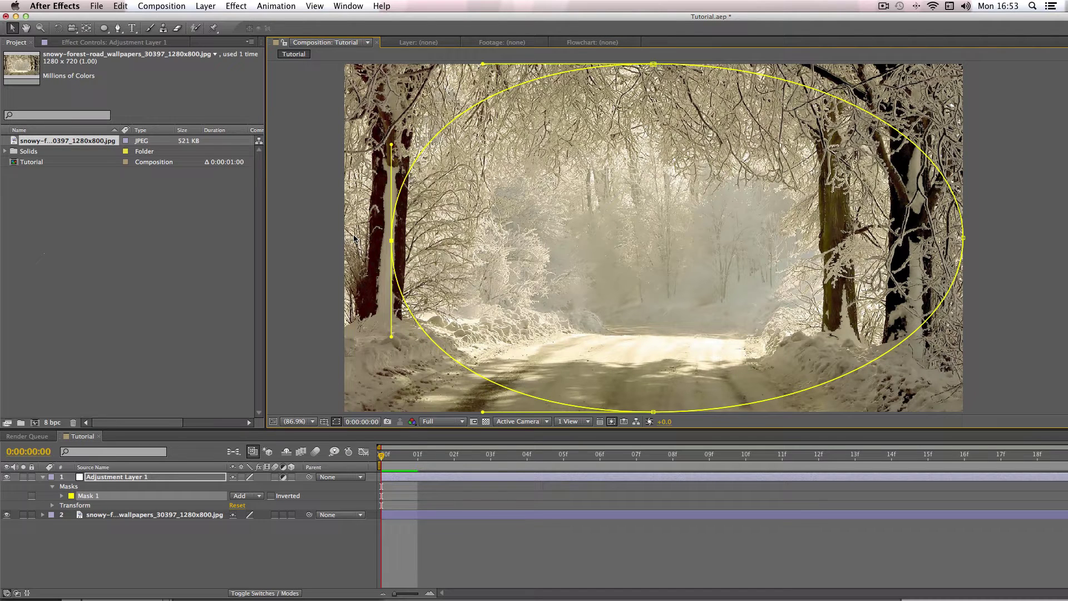
pyautogui.moveTo(653, 65); pyautogui.dragTo(650, 89)
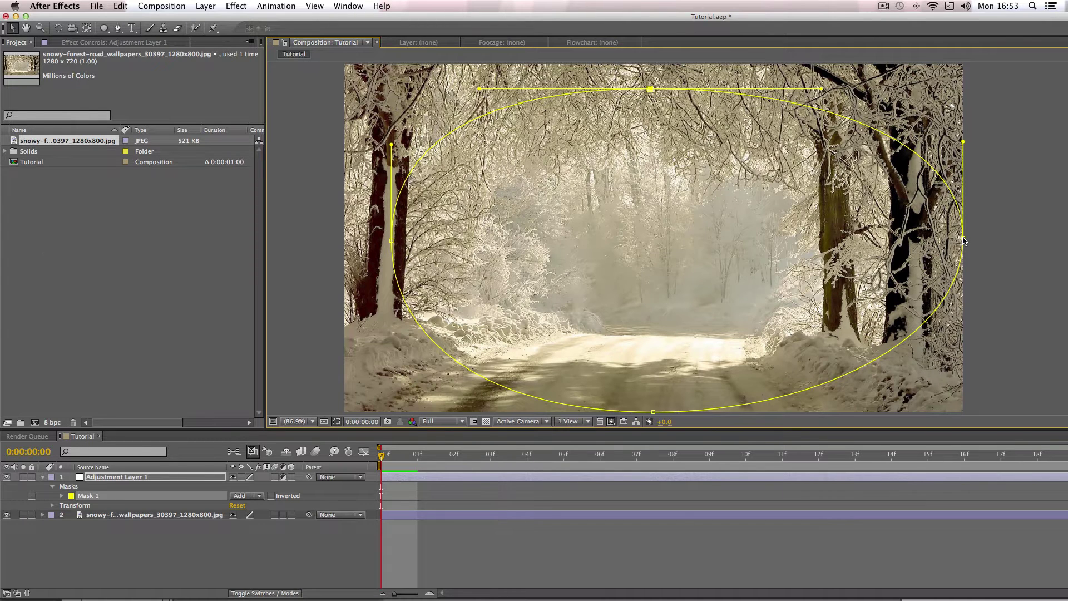
pyautogui.moveTo(964, 241); pyautogui.dragTo(925, 245)
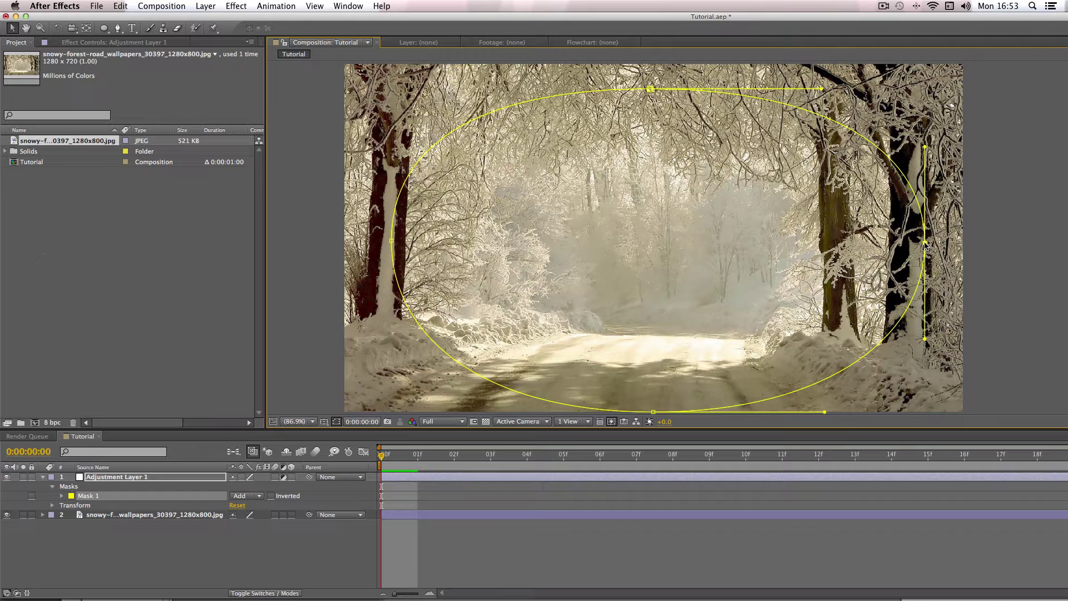
pyautogui.moveTo(654, 412); pyautogui.dragTo(654, 390)
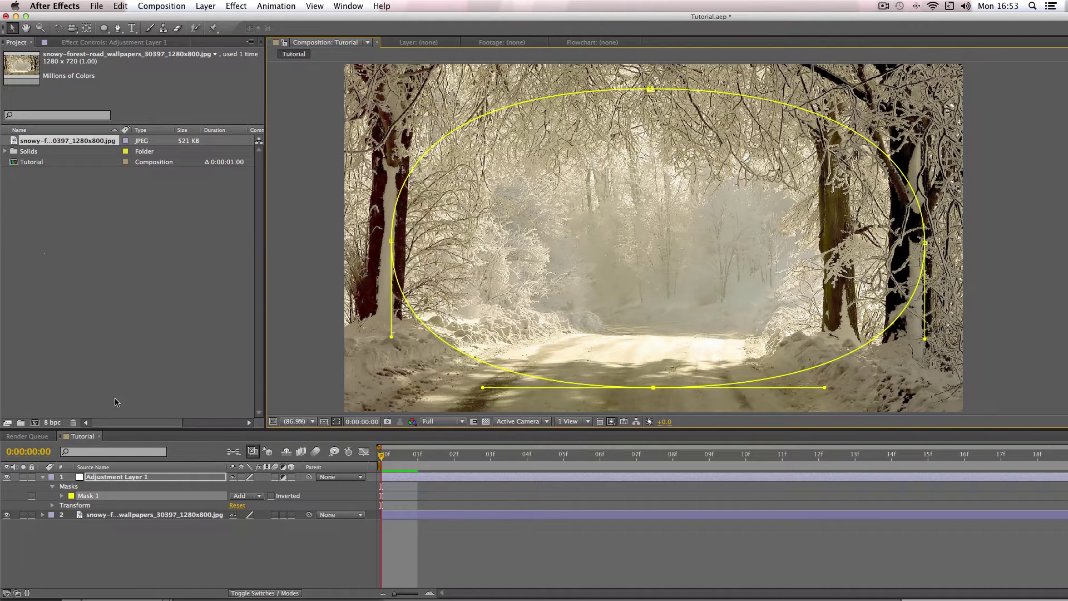
# Apply Blur & Sharpen > Lens Blur to Adjustment Layer 1.
pyautogui.click(106, 478)
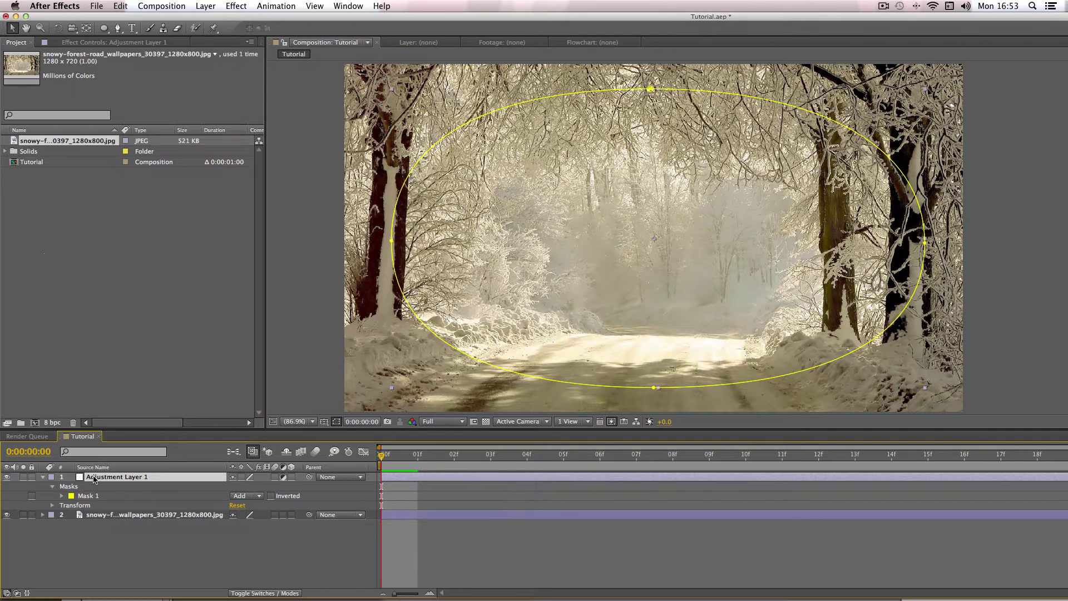
pyautogui.rightClick(92, 480)
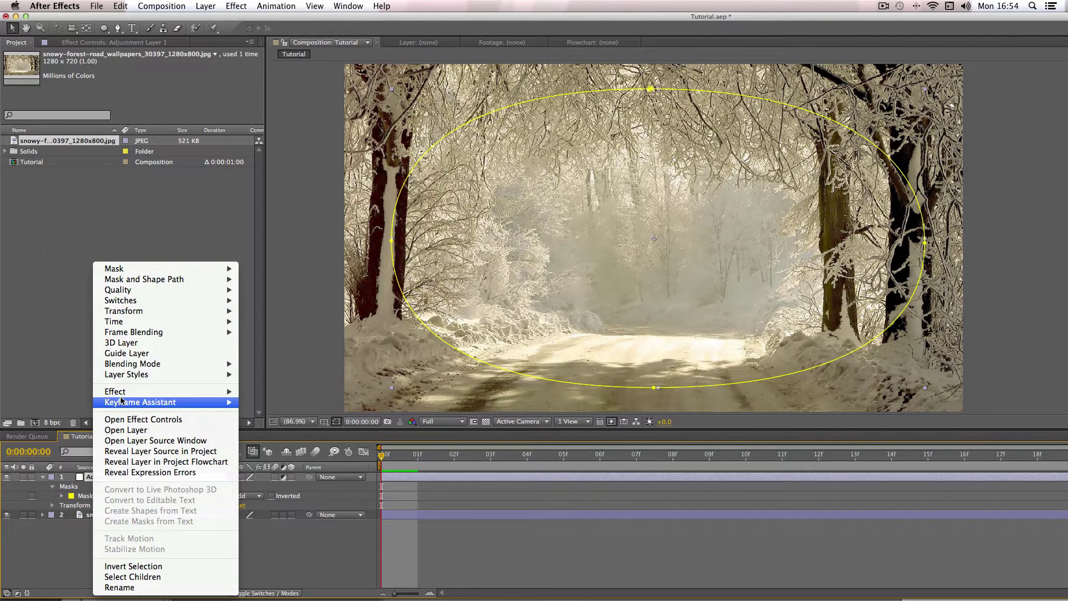
pyautogui.moveTo(123, 394)
pyautogui.moveTo(280, 399)
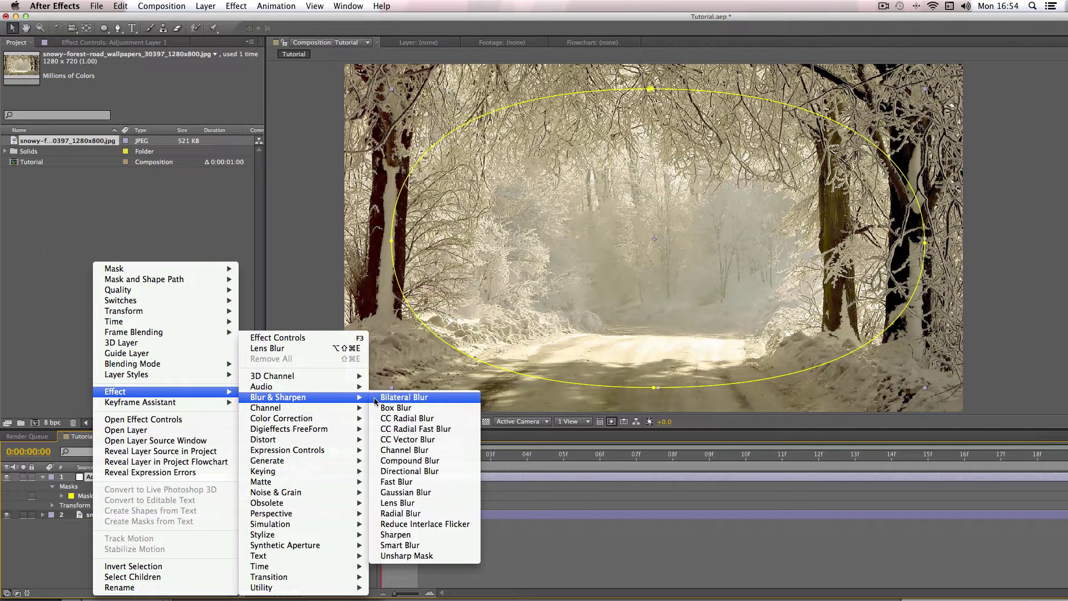
pyautogui.click(404, 502)
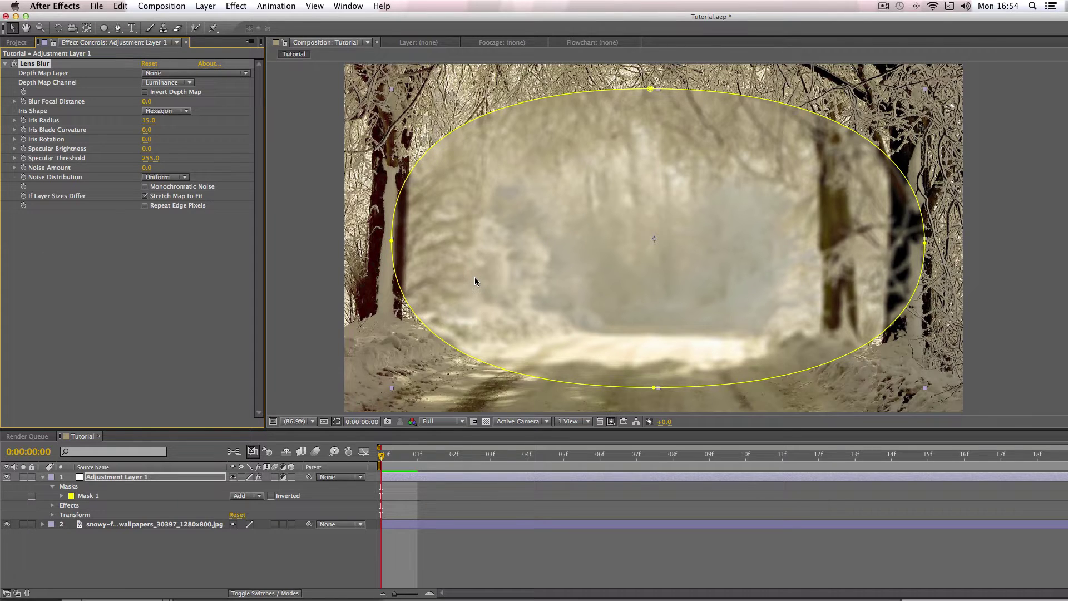
# Lower the Lens Blur Iris Radius from 15 to 8.
pyautogui.click(147, 120)
pyautogui.write('8')
pyautogui.press('Return')
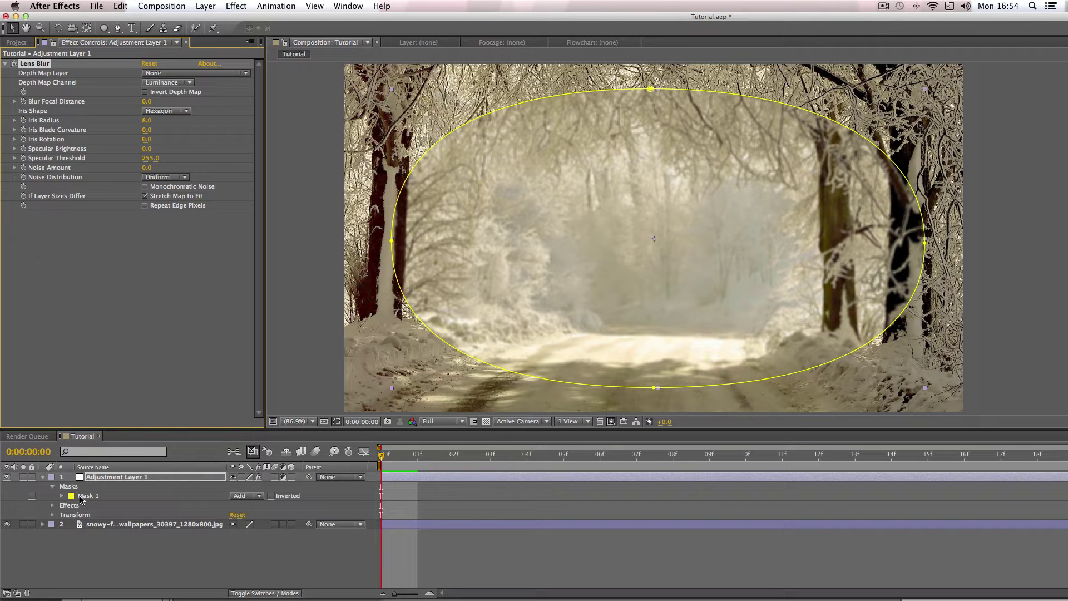
# Expand Mask 1 and tick Inverted so the blur covers the edges instead.
pyautogui.click(79, 500)
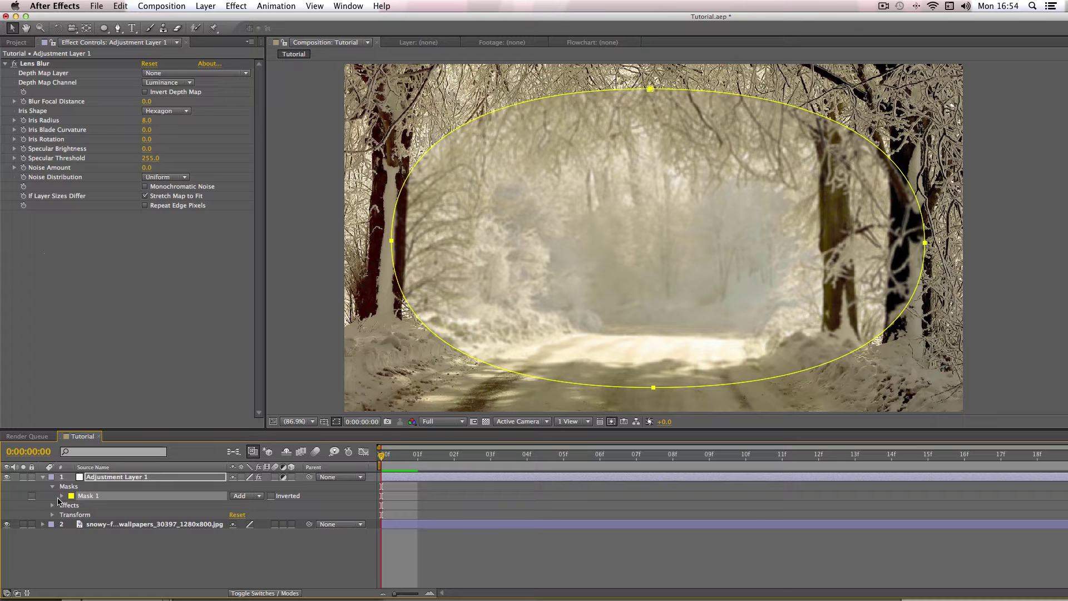
pyautogui.click(62, 496)
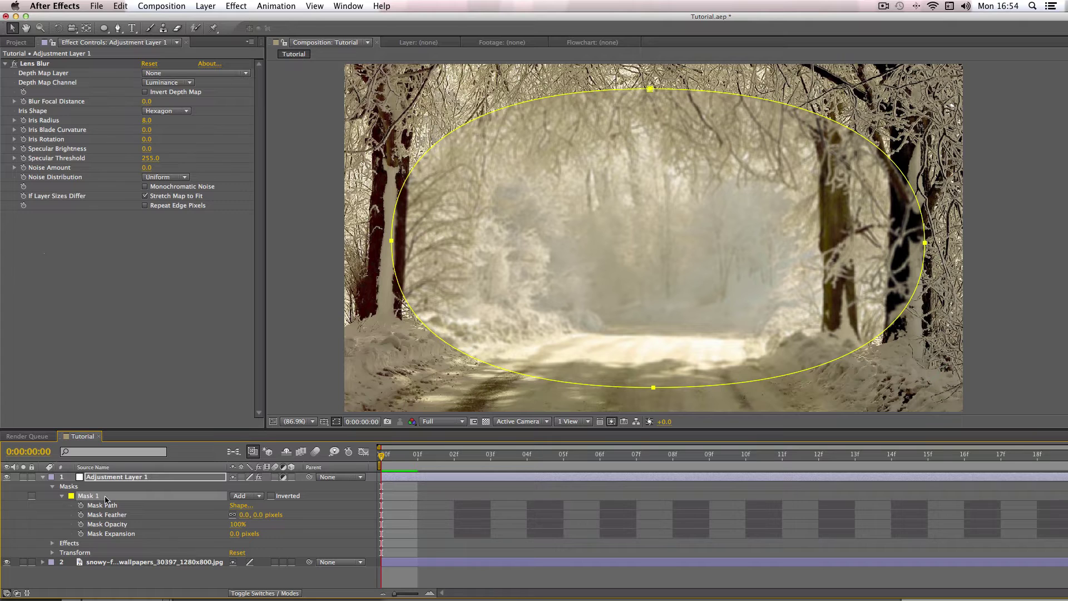
pyautogui.click(272, 496)
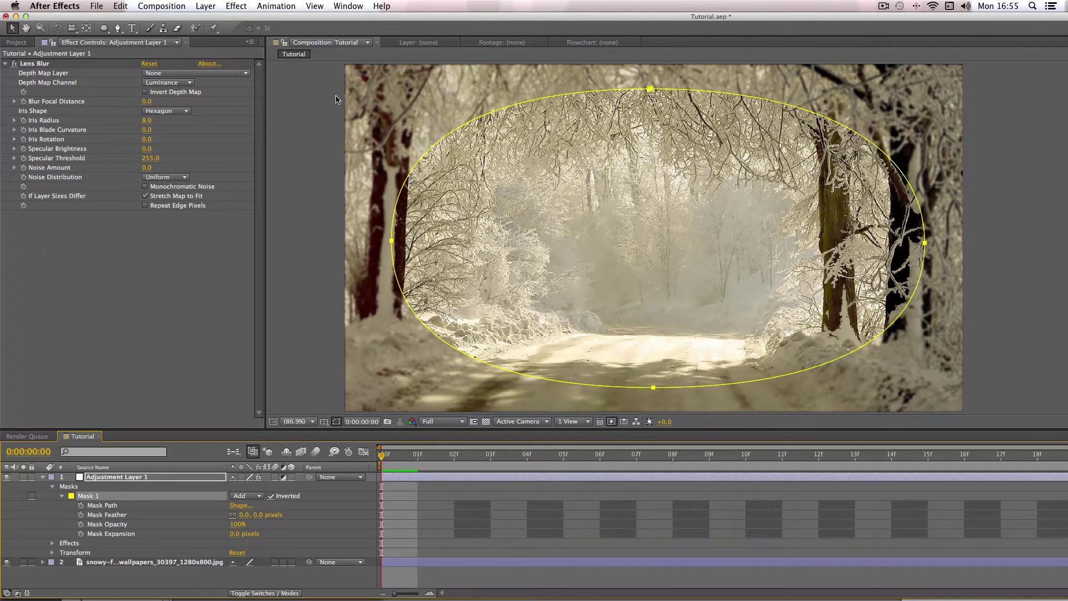
# Enable Repeat Edge Pixels in Lens Blur and deselect to preview.
pyautogui.click(144, 205)
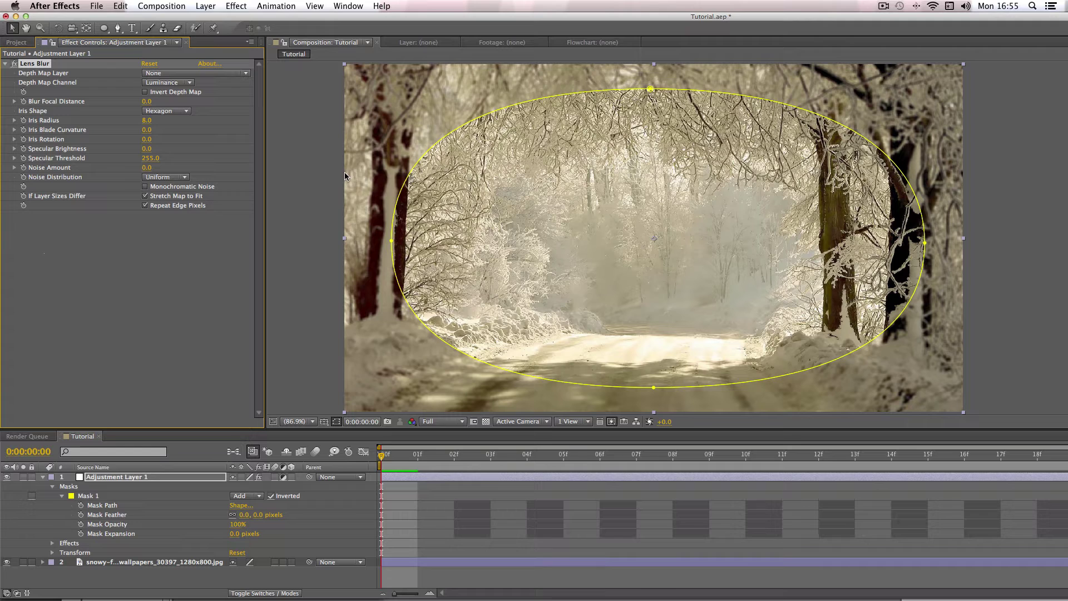
pyautogui.click(299, 323)
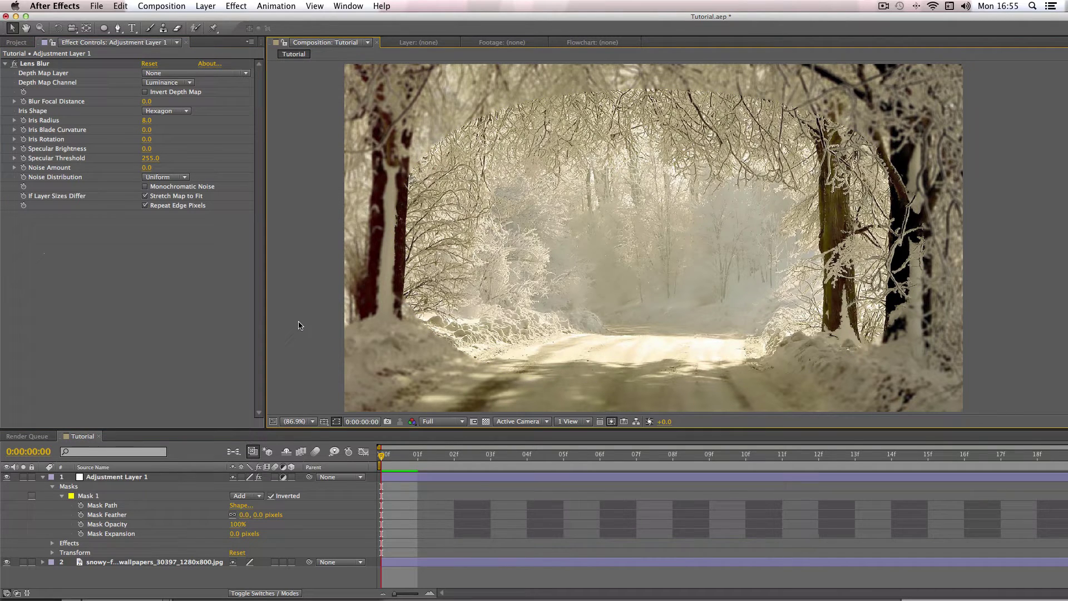
# Set Mask 1's feather to 50 pixels, then raise it to 100 pixels and preview.
pyautogui.click(100, 516)
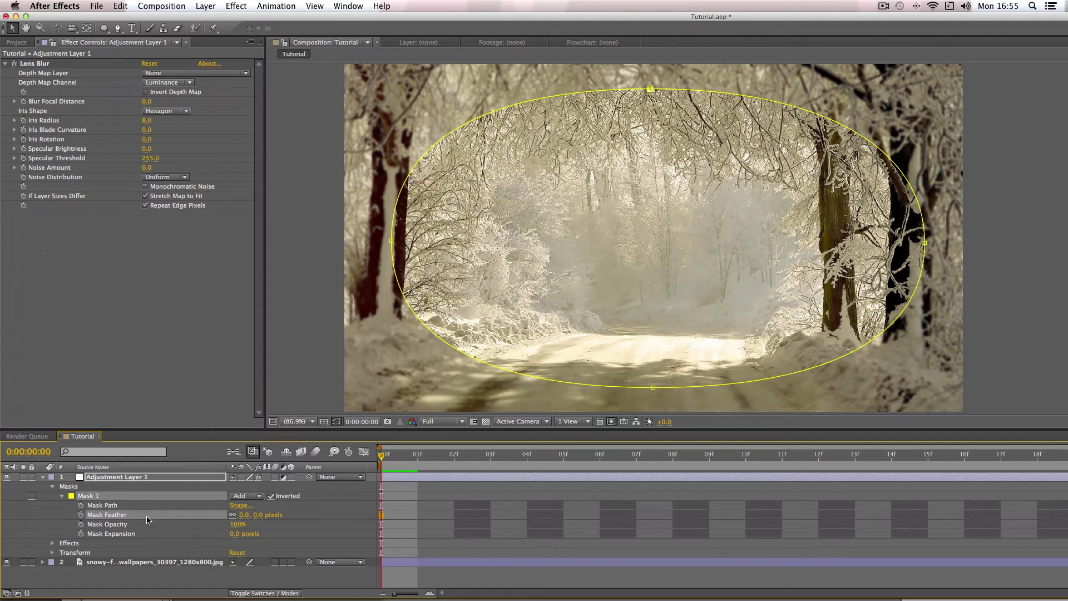
pyautogui.click(245, 517)
pyautogui.write('50')
pyautogui.press('Return')
pyautogui.click(317, 355)
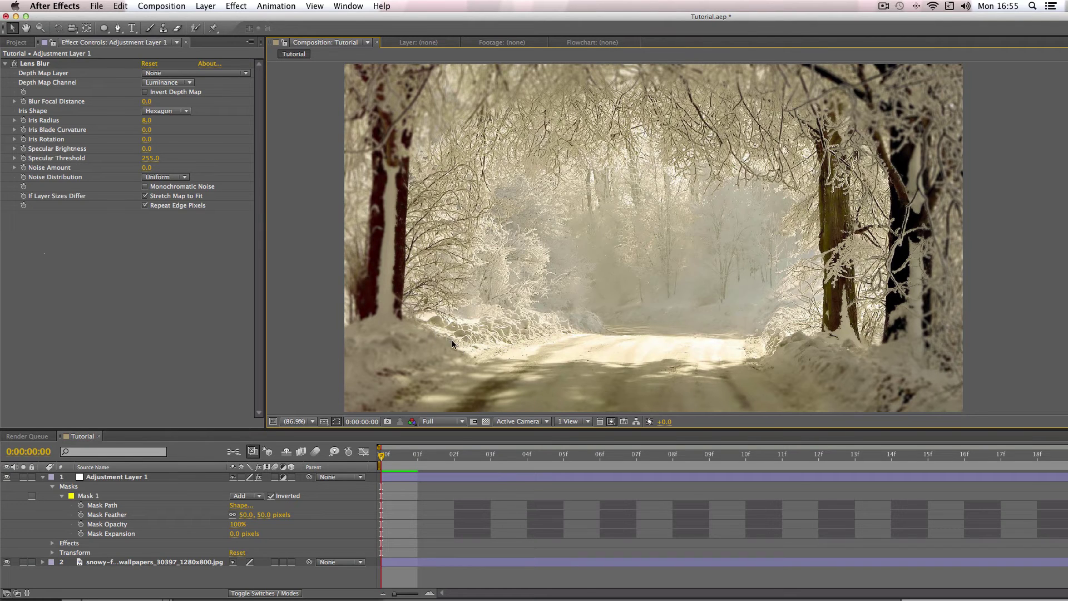
pyautogui.click(243, 515)
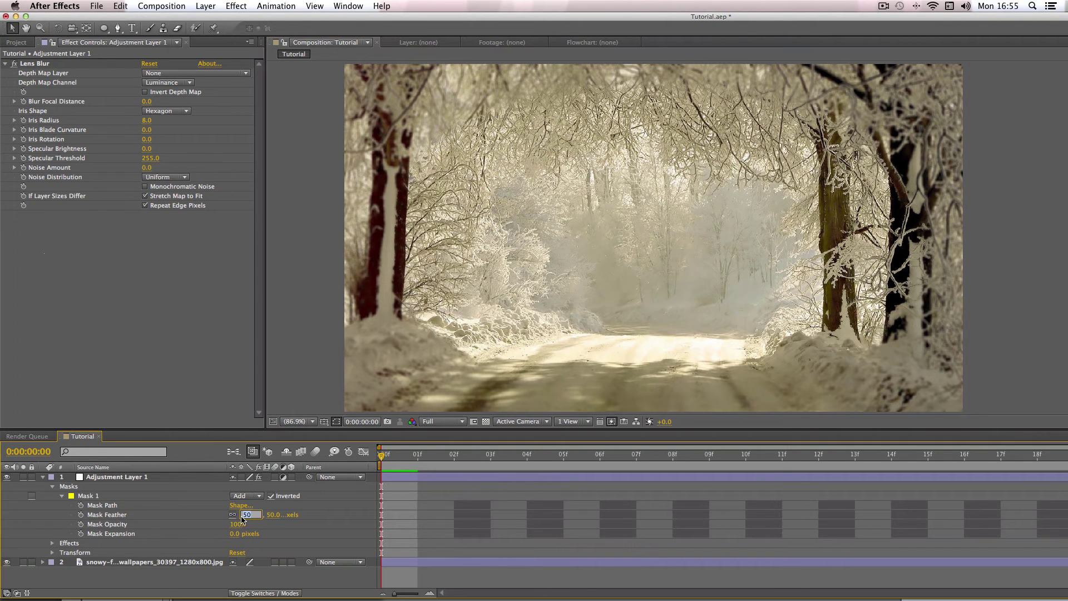
pyautogui.write('100')
pyautogui.press('Return')
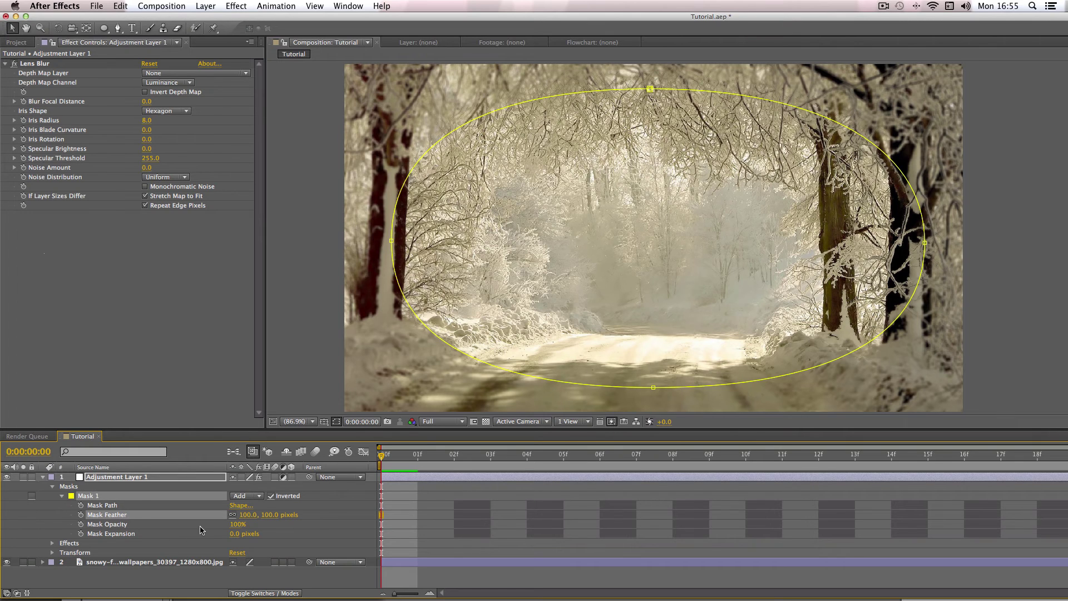
pyautogui.click(345, 335)
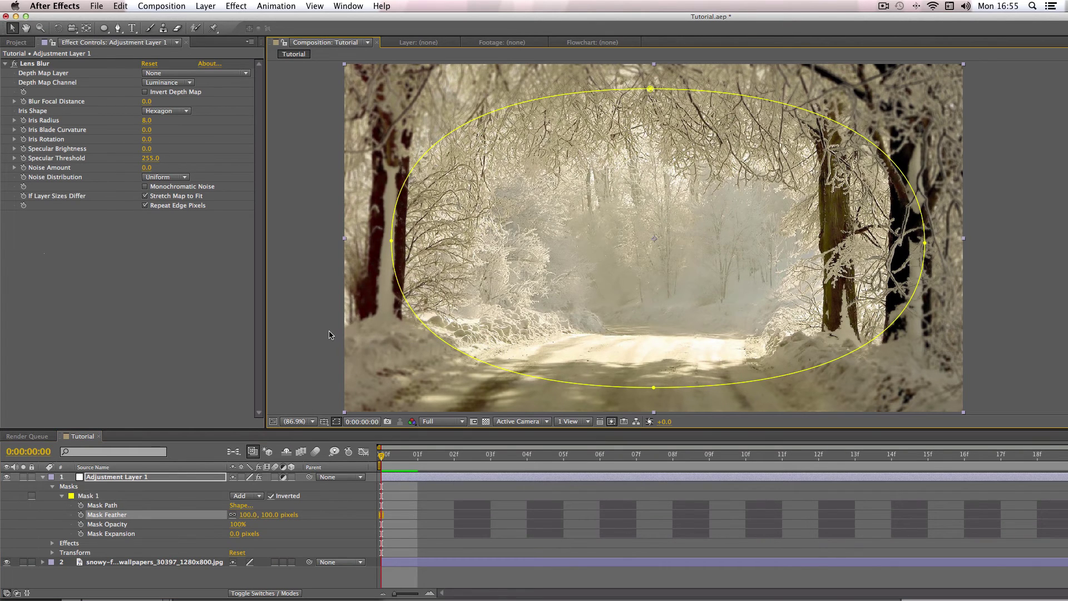
pyautogui.click(323, 340)
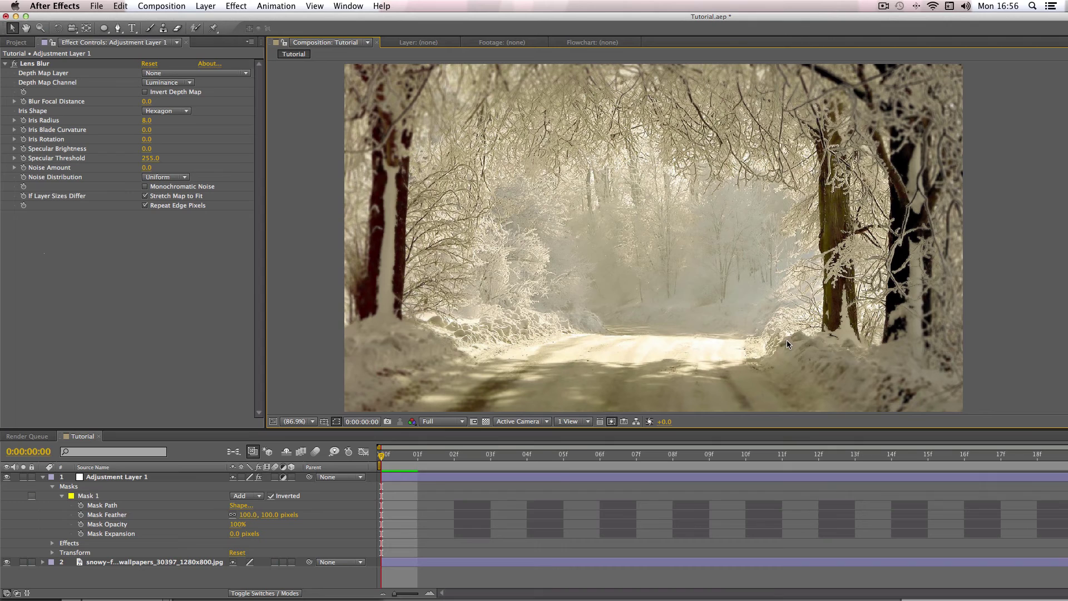